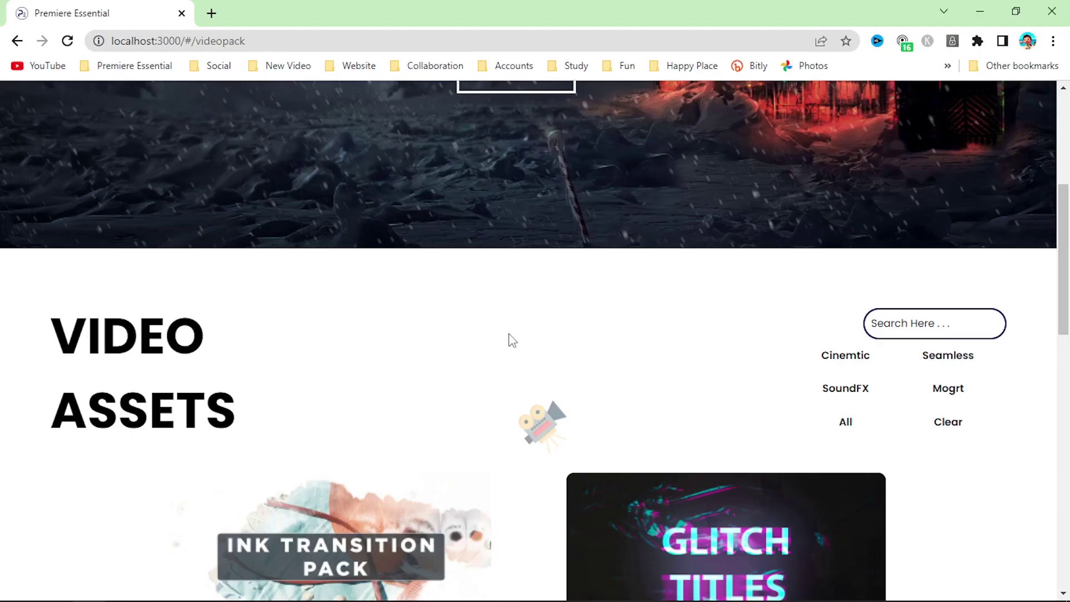
# Scroll the Premiere Essential page down to the Video Assets listing showing the Ink Transition Pack card
pyautogui.scroll(-4, 510, 340)
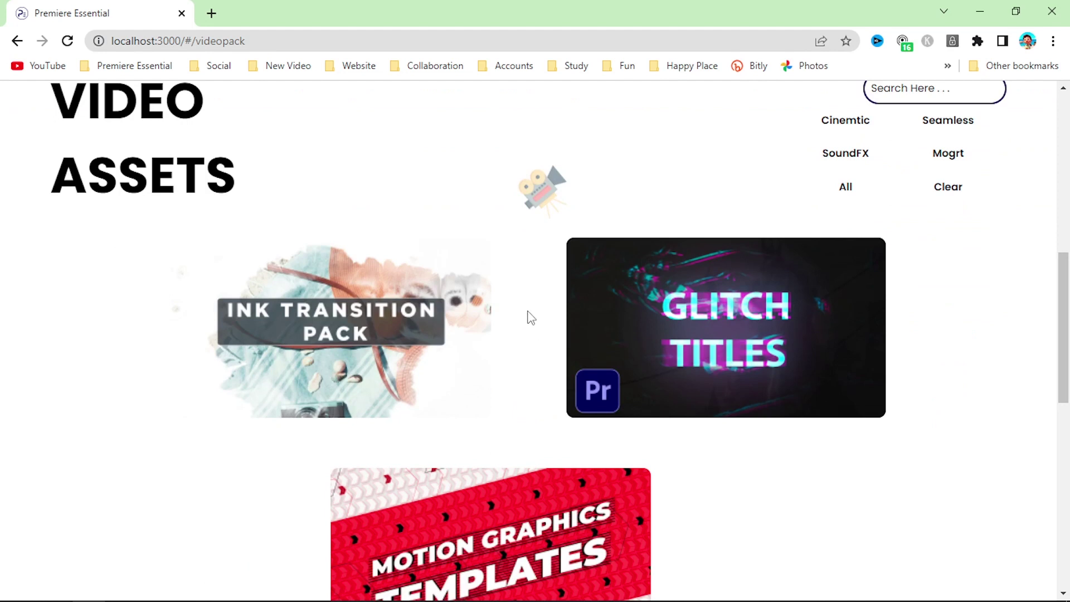
# Open the Ink Transition Pack details and choose Download Assets to reach its ₹99.00 payment page
pyautogui.click(311, 406)
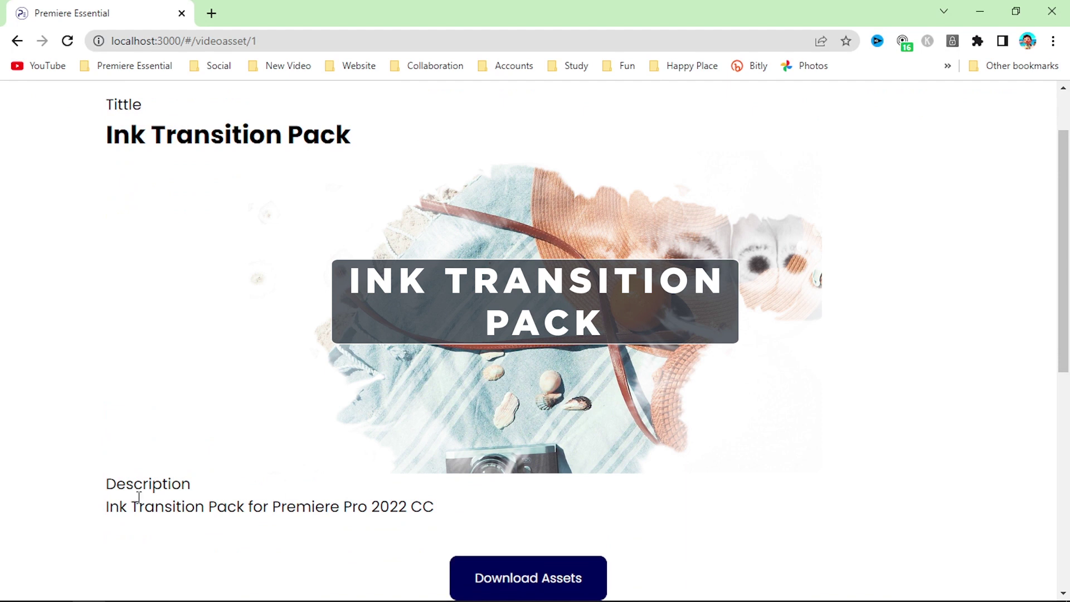
pyautogui.scroll(-3, 138, 497)
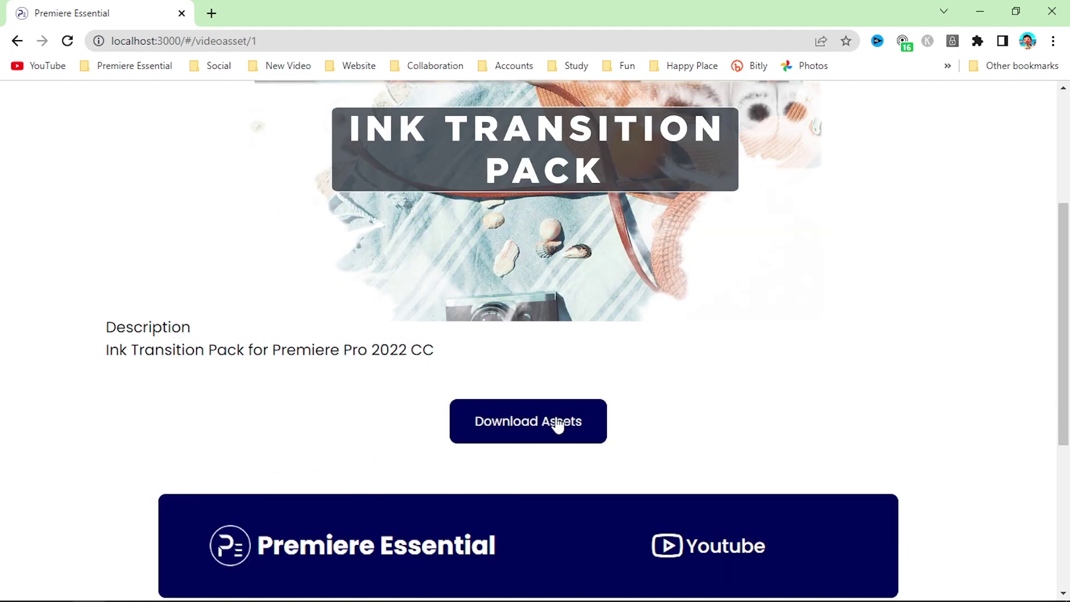
pyautogui.click(527, 423)
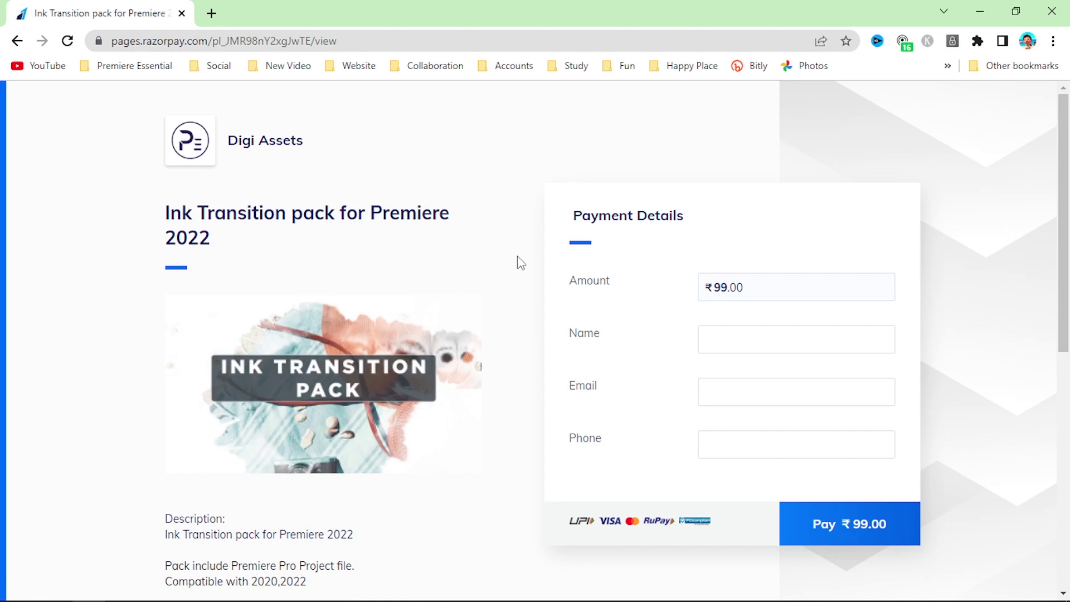
# Look over the ₹99.00 Razorpay payment page, then minimize the browser to return to Premiere Pro
pyautogui.scroll(-3, 520, 262)
pyautogui.scroll(2, 521, 262)
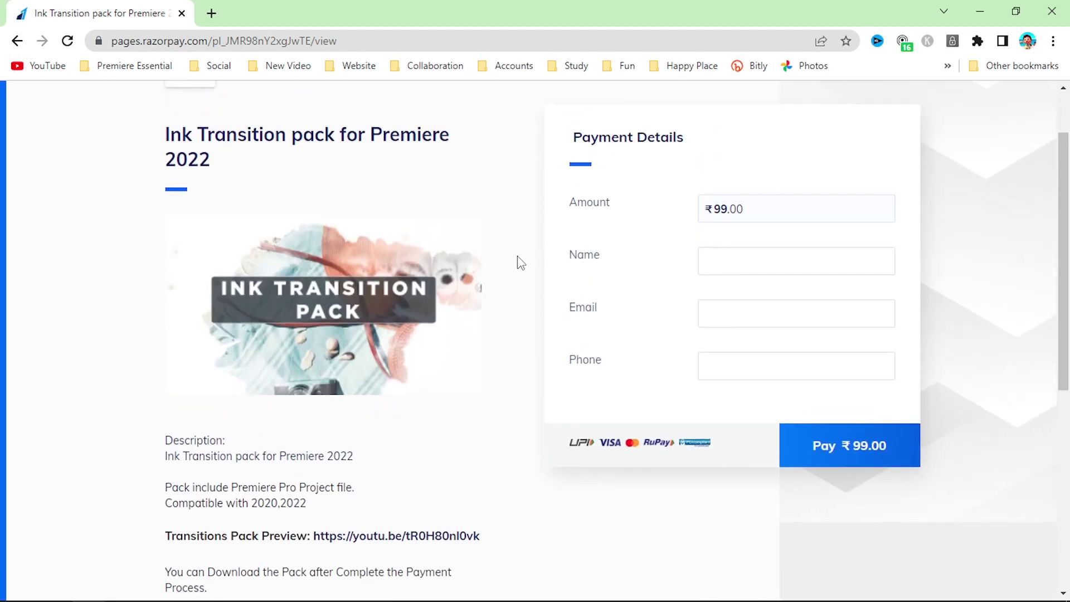
pyautogui.scroll(-3, 520, 262)
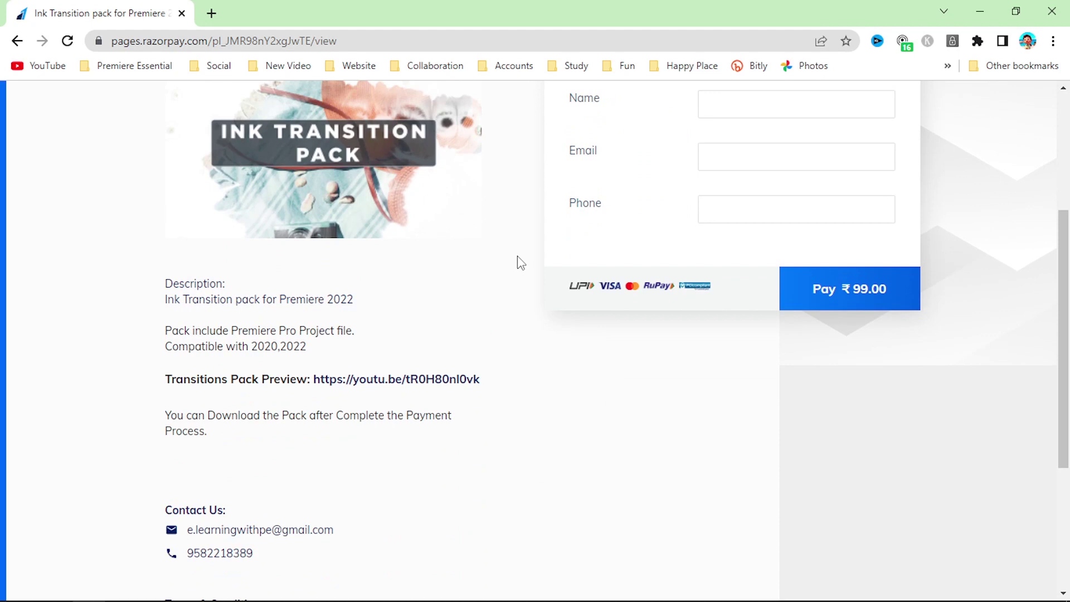
pyautogui.scroll(3, 520, 262)
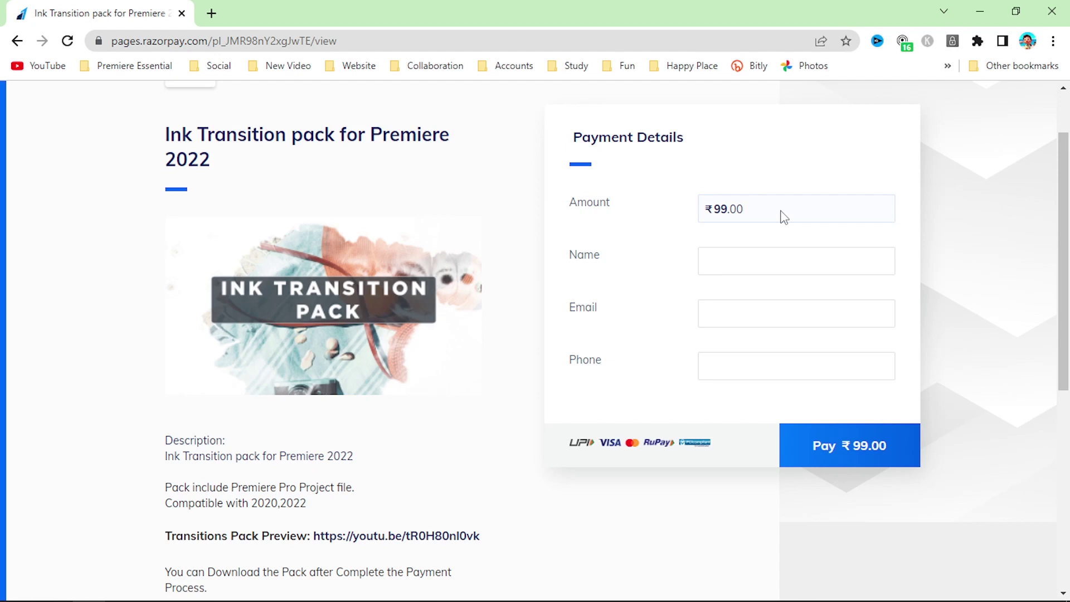
pyautogui.click(734, 252)
pyautogui.click(743, 262)
pyautogui.scroll(2, 688, 466)
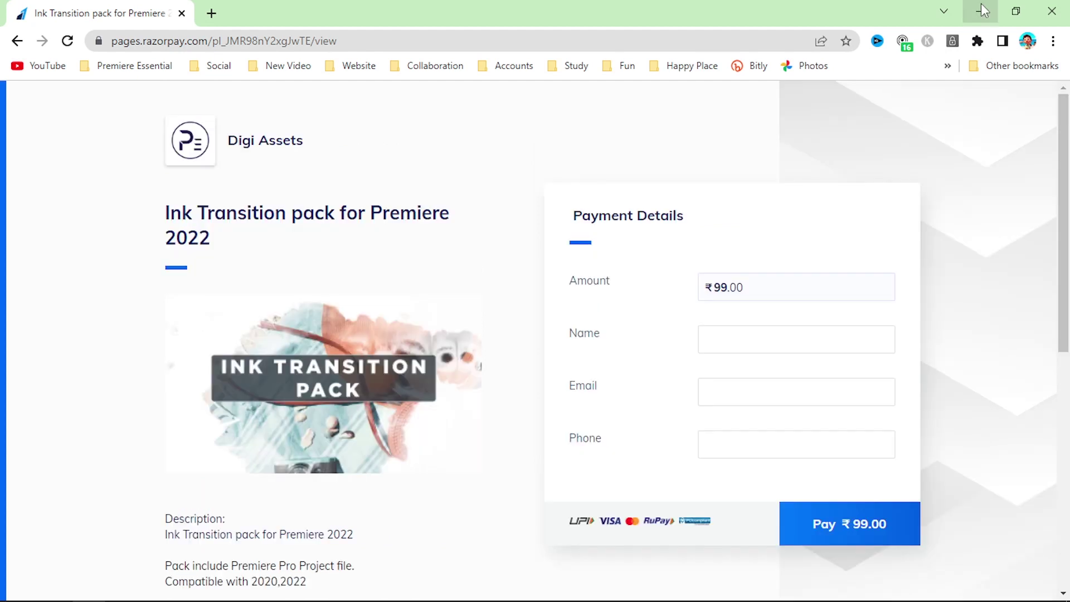
pyautogui.click(981, 4)
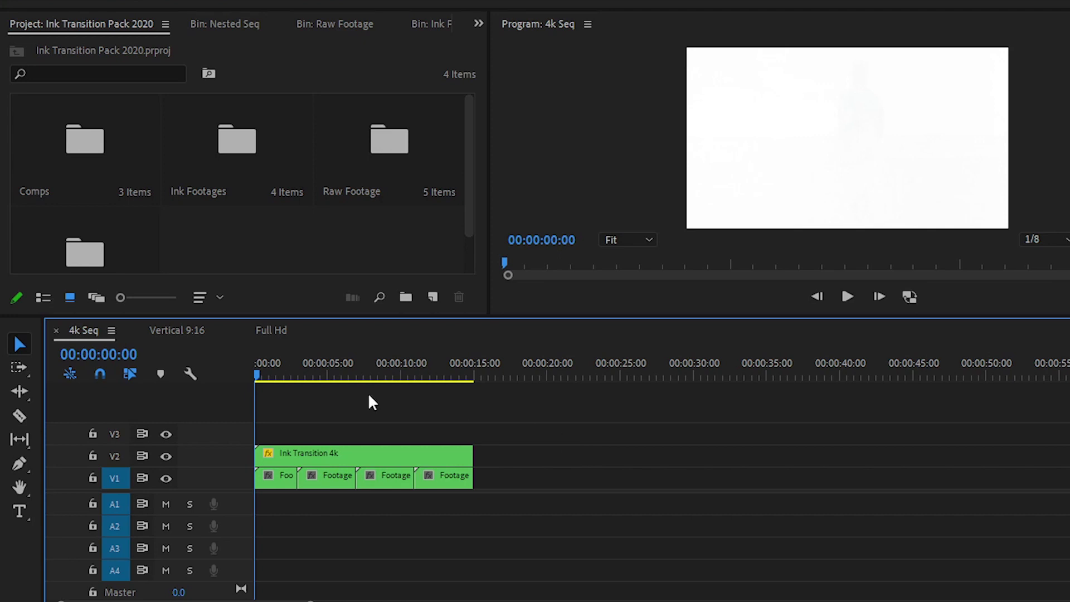
# Scrub through the Vertical 9:16 and Full Hd ink transitions, ending on Full Hd at 1:10
pyautogui.click(183, 333)
pyautogui.moveTo(285, 379)
pyautogui.mouseDown()
pyautogui.moveTo(255, 379)
pyautogui.moveTo(308, 379)
pyautogui.moveTo(241, 382)
pyautogui.moveTo(365, 380)
pyautogui.mouseUp()
pyautogui.click(272, 331)
pyautogui.click(280, 375)
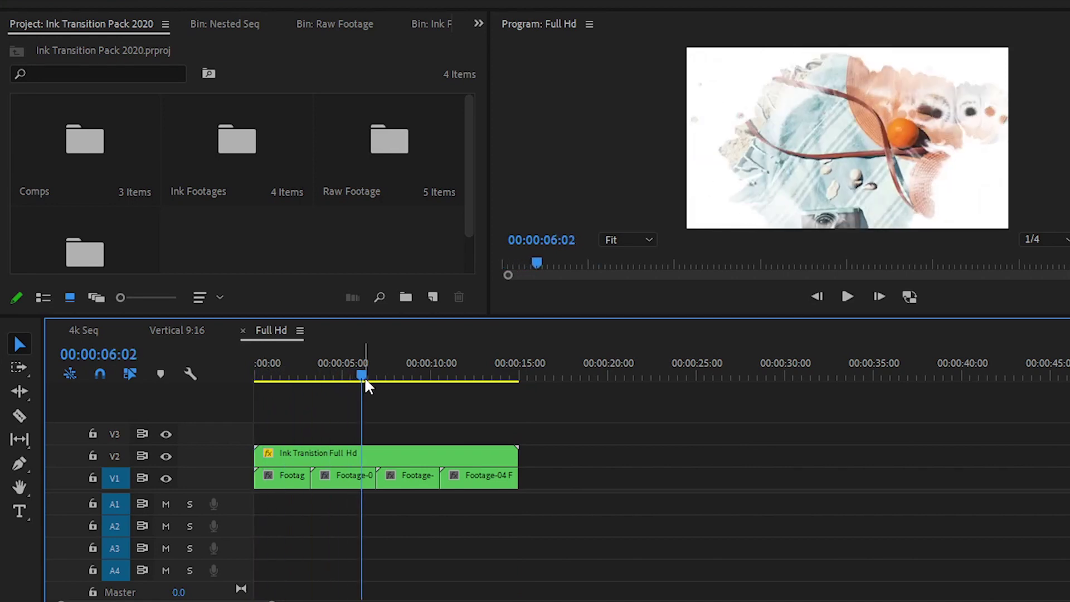
pyautogui.moveTo(366, 385); pyautogui.dragTo(236, 377)
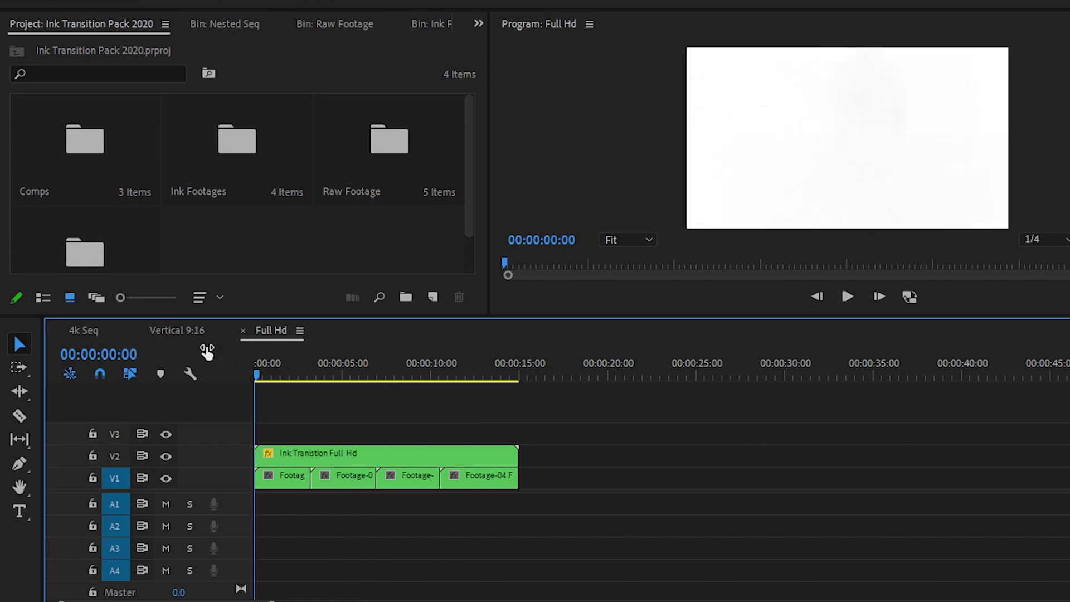
pyautogui.click(206, 351)
pyautogui.click(194, 333)
pyautogui.click(194, 332)
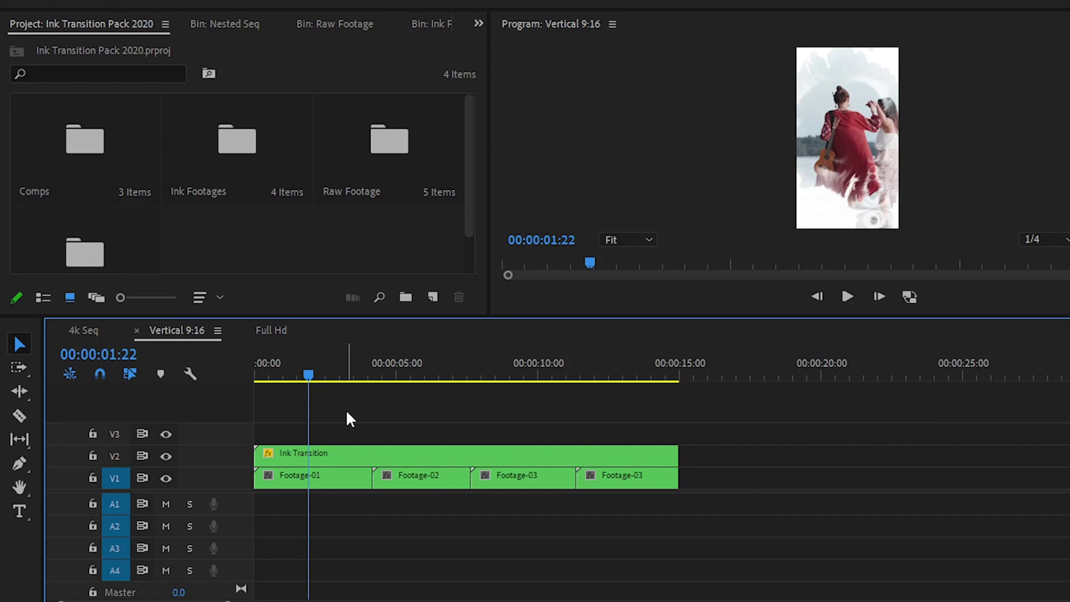
pyautogui.click(271, 330)
pyautogui.click(279, 374)
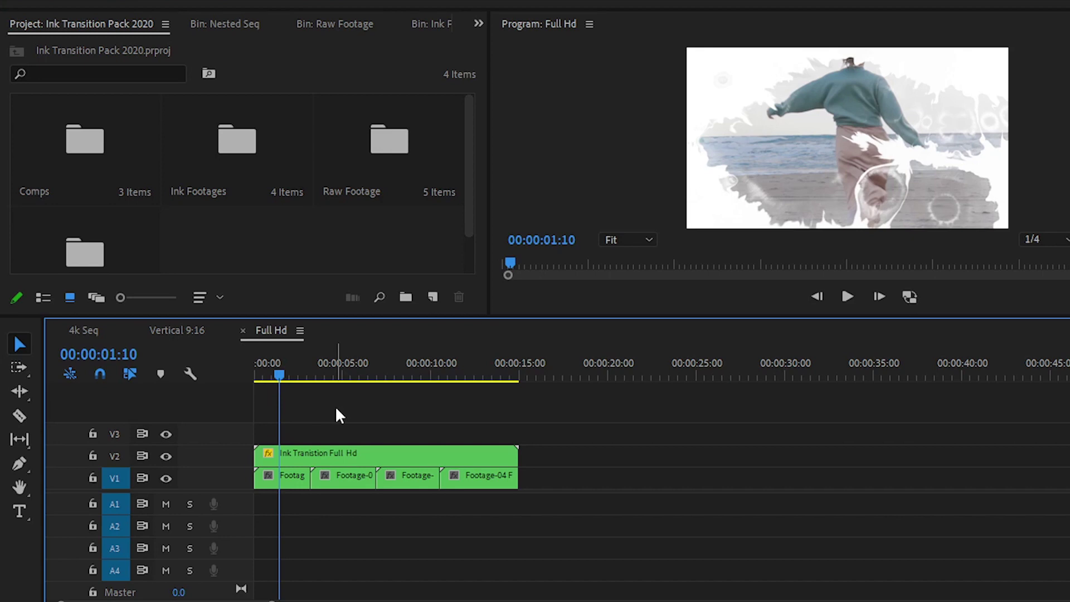
# Open the first Full Hd footage nest and delete the placeholder Footage-01.mp4
pyautogui.click(291, 478)
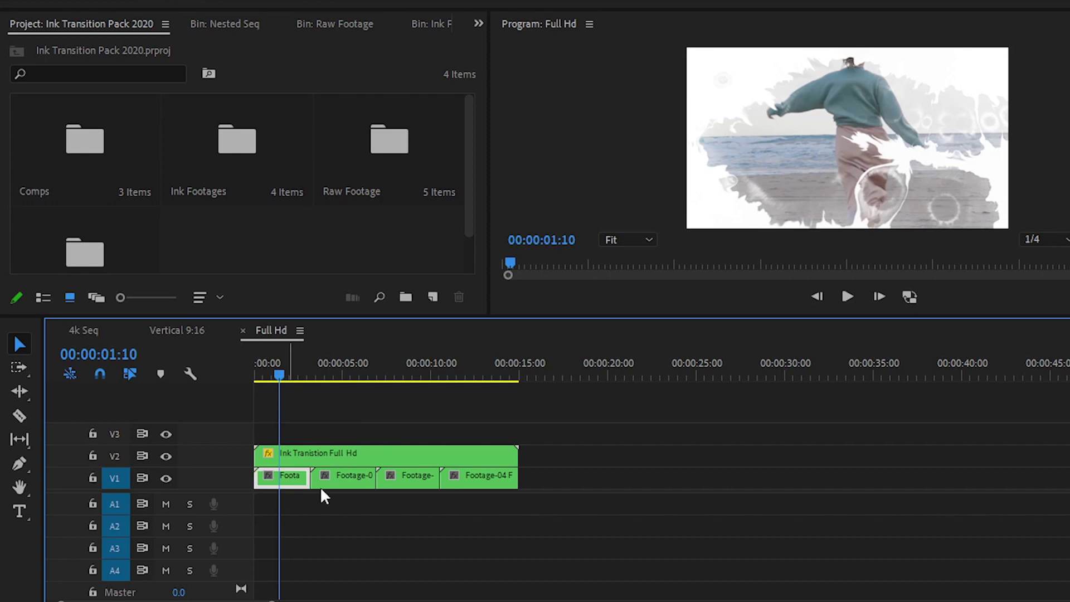
pyautogui.press('=')
pyautogui.press('=')
pyautogui.press('=')
pyautogui.doubleClick(375, 481)
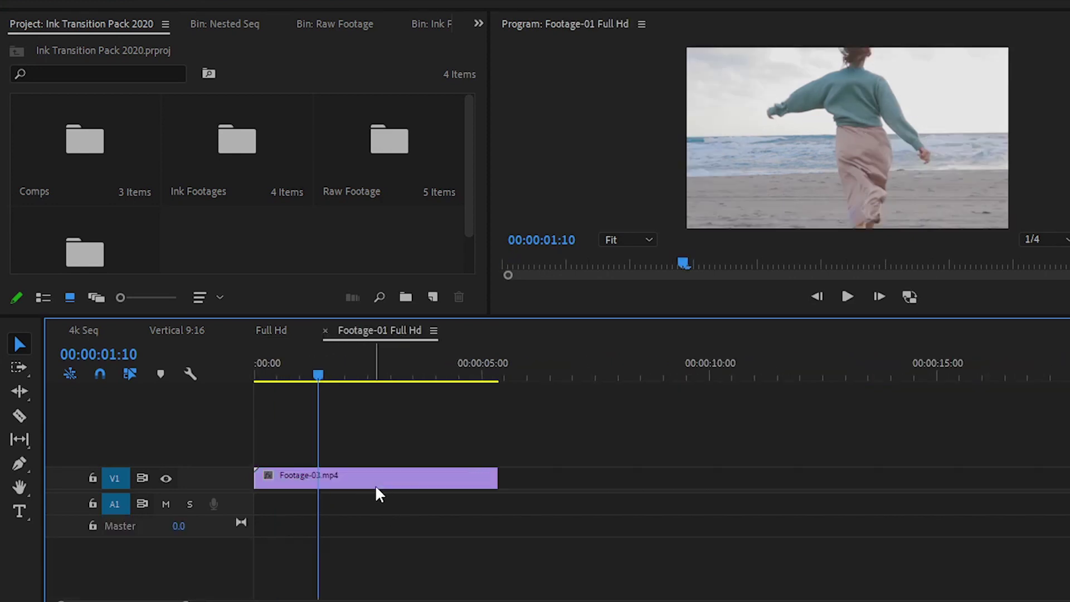
pyautogui.moveTo(435, 436); pyautogui.dragTo(277, 508)
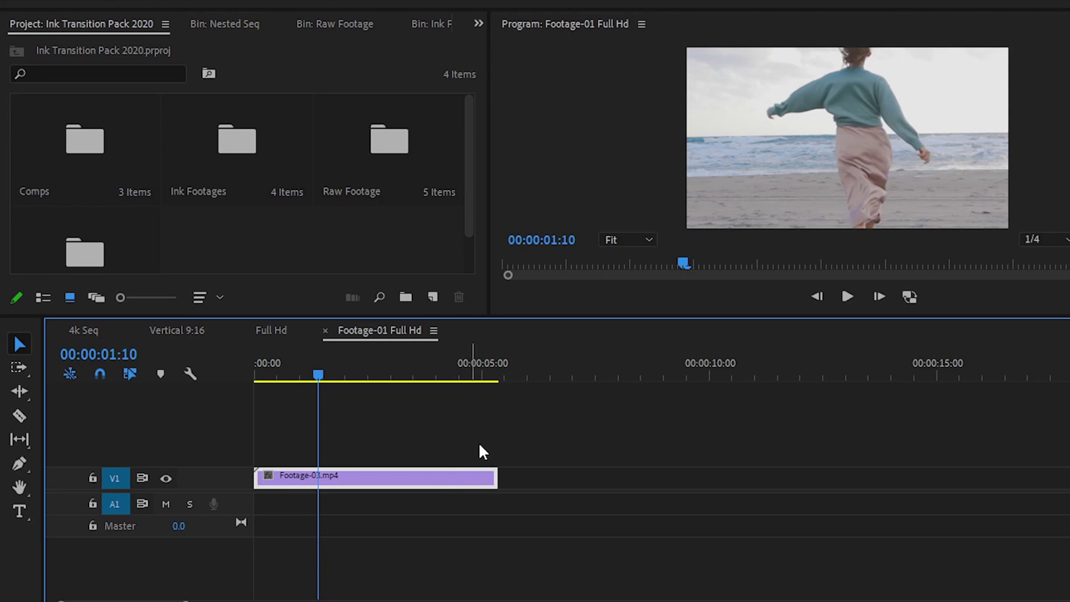
pyautogui.press('Delete')
# Place the seashell clip Footage-05.mp4 from Raw Footage at the nest's start and scale it to 52
pyautogui.scroll(-1, 299, 234)
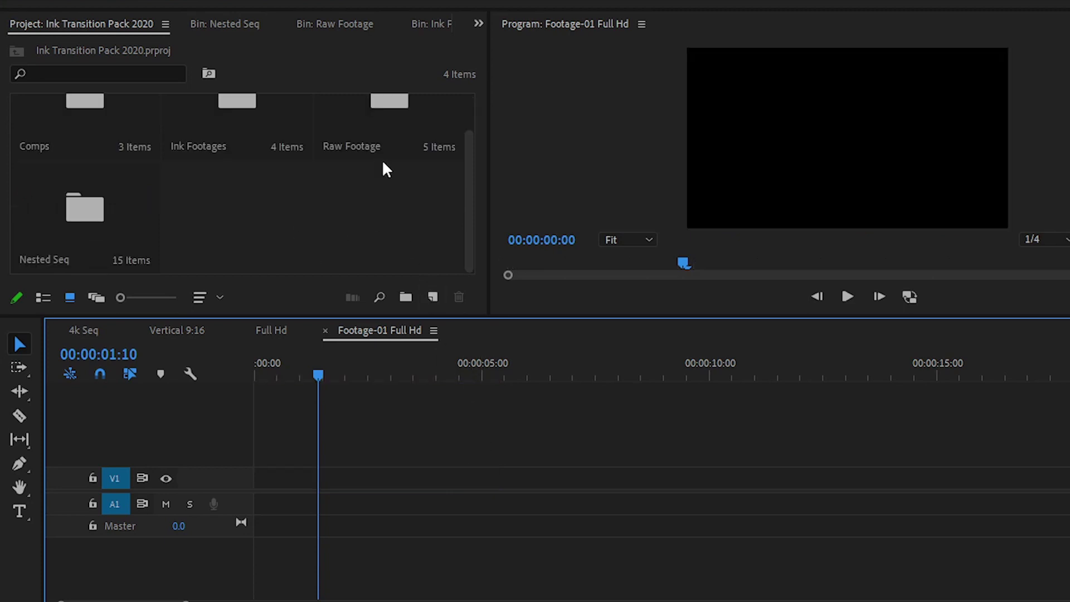
pyautogui.doubleClick(383, 112)
pyautogui.scroll(-1, 293, 192)
pyautogui.moveTo(127, 214); pyautogui.dragTo(265, 478)
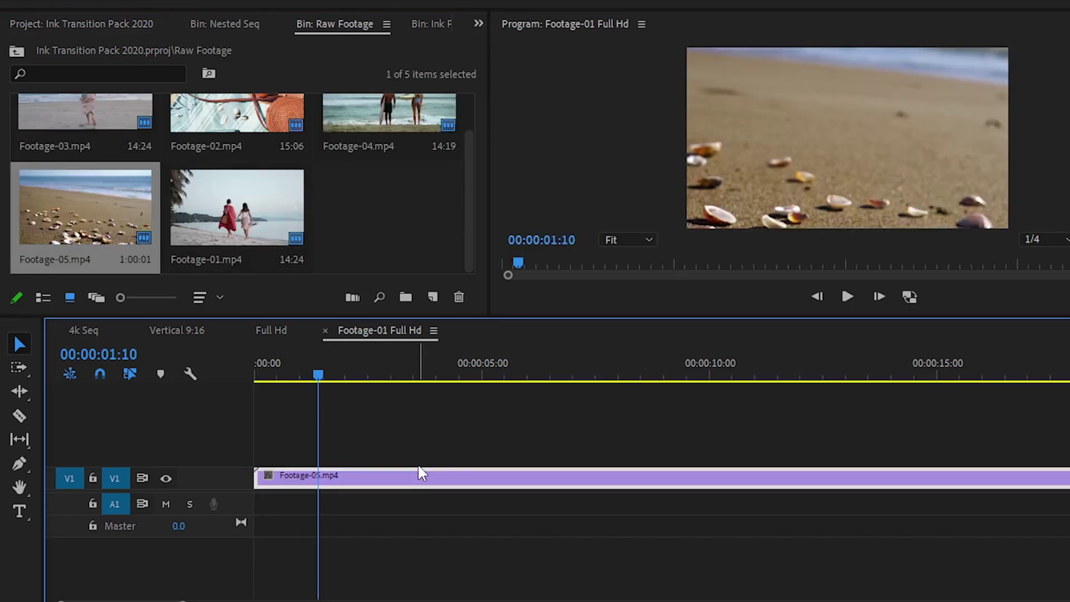
pyautogui.press('-')
pyautogui.press('-')
pyautogui.press('-')
pyautogui.press('-')
pyautogui.moveTo(269, 380); pyautogui.dragTo(273, 381)
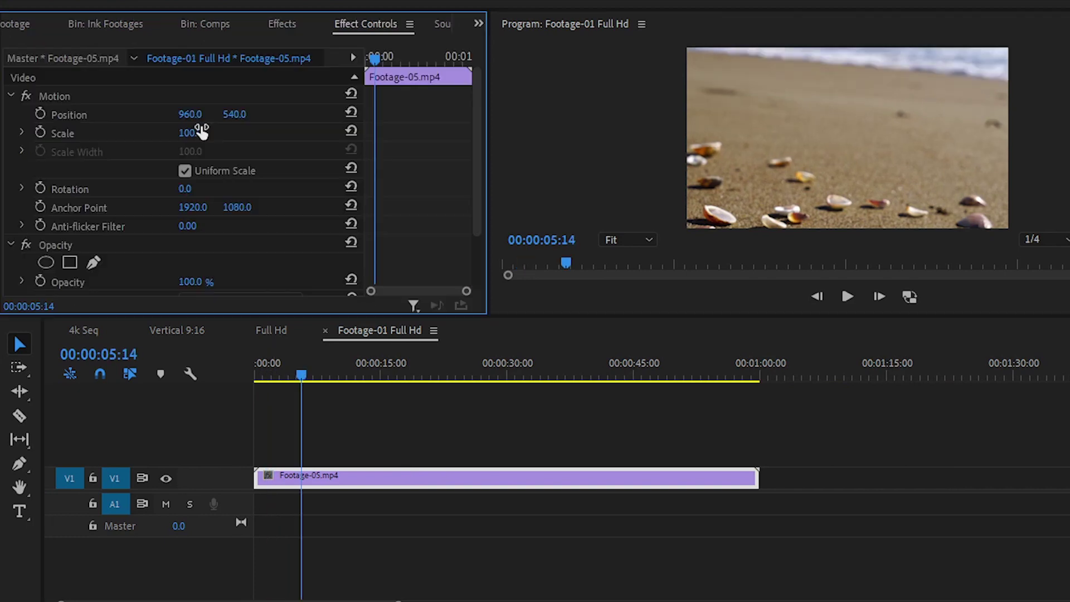
pyautogui.moveTo(203, 131); pyautogui.dragTo(189, 132)
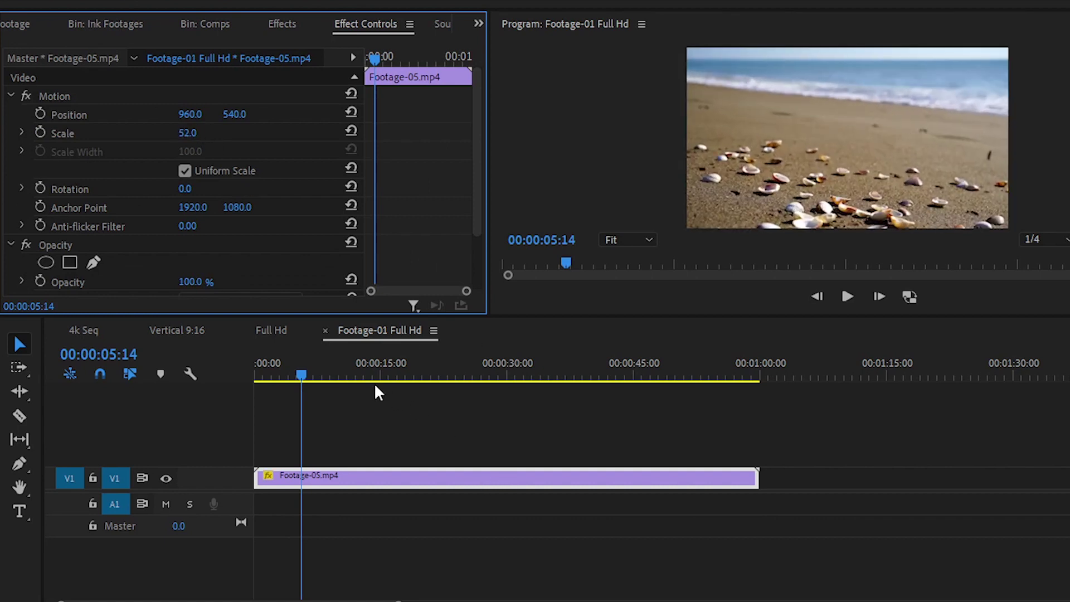
pyautogui.click(283, 335)
# Rewind and play the Full Hd ink transition preview from the start
pyautogui.moveTo(334, 377); pyautogui.dragTo(256, 380)
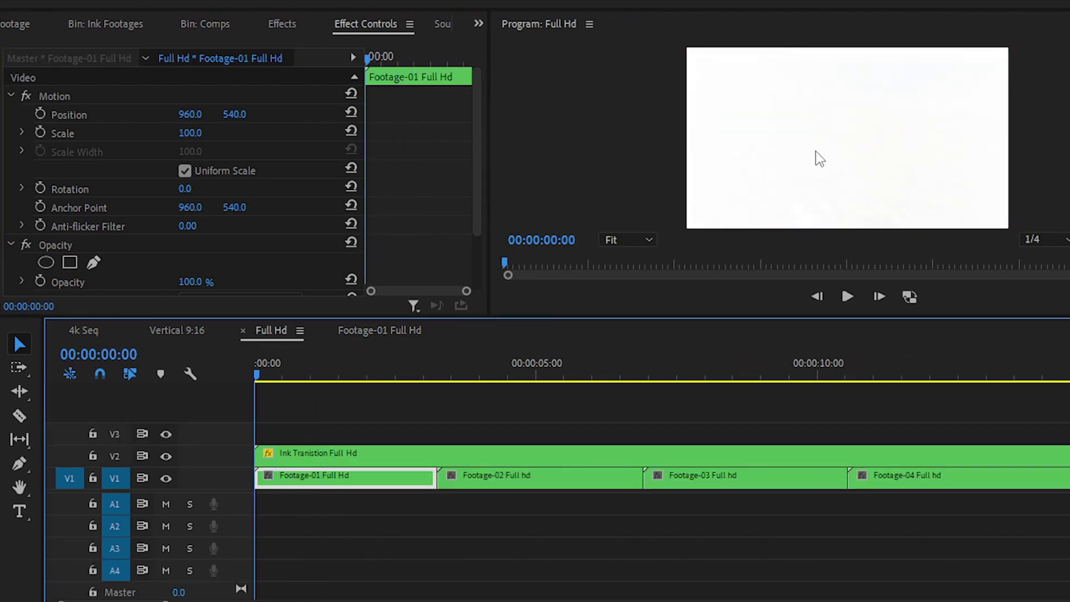
pyautogui.press('space')
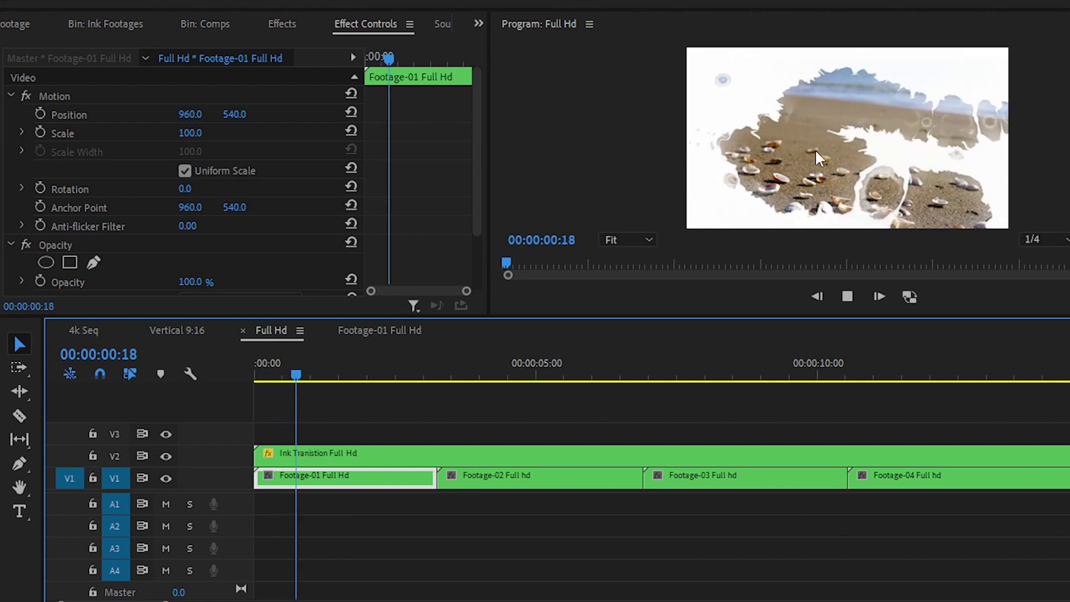
pyautogui.press('space')
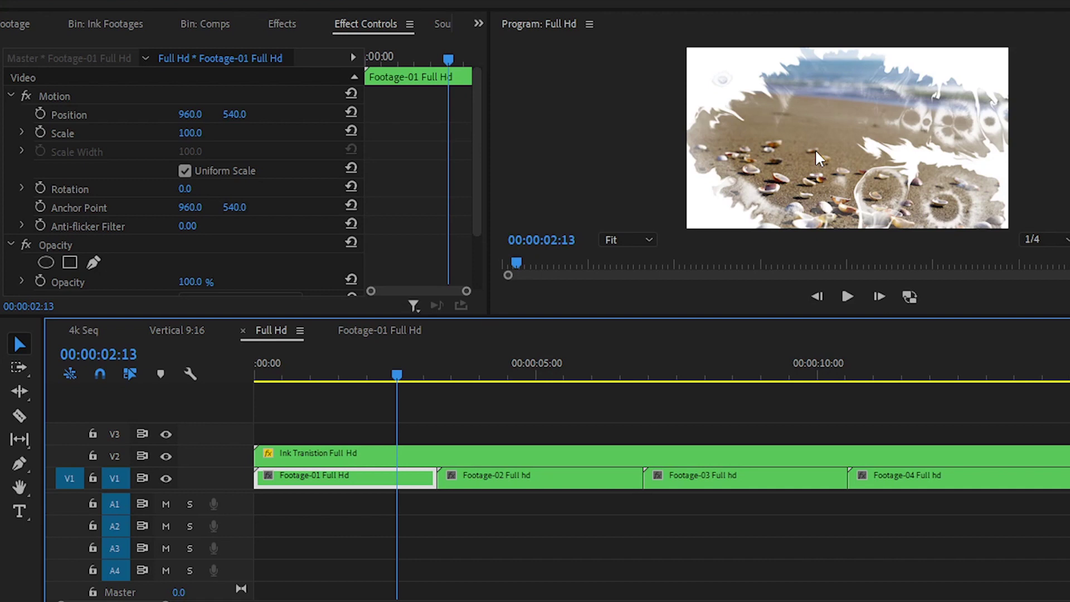
pyautogui.moveTo(397, 375); pyautogui.dragTo(241, 382)
pyautogui.press('space')
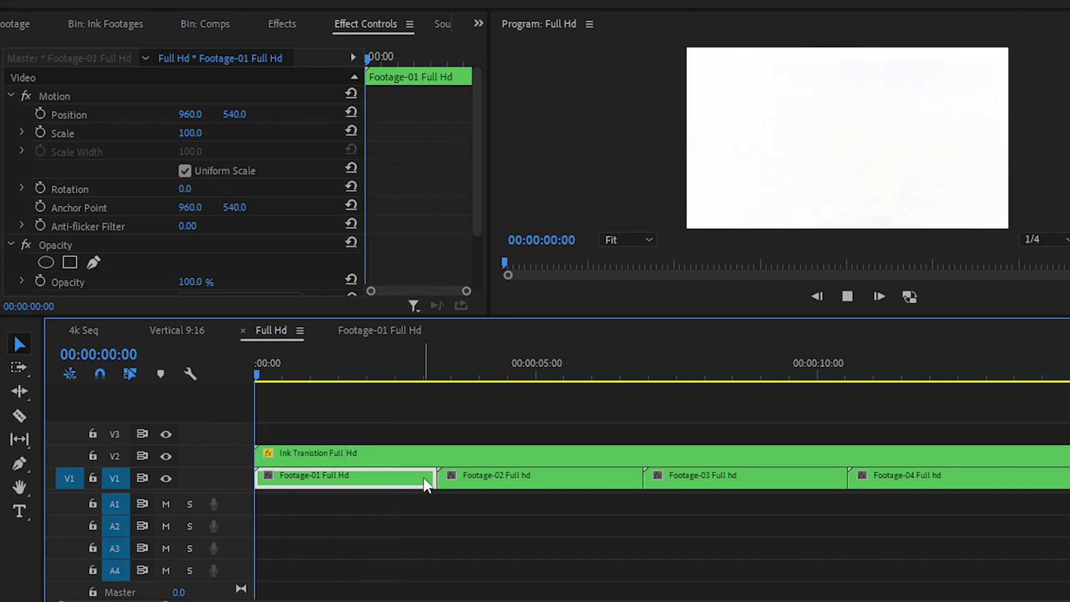
pyautogui.press('-')
pyautogui.press('-')
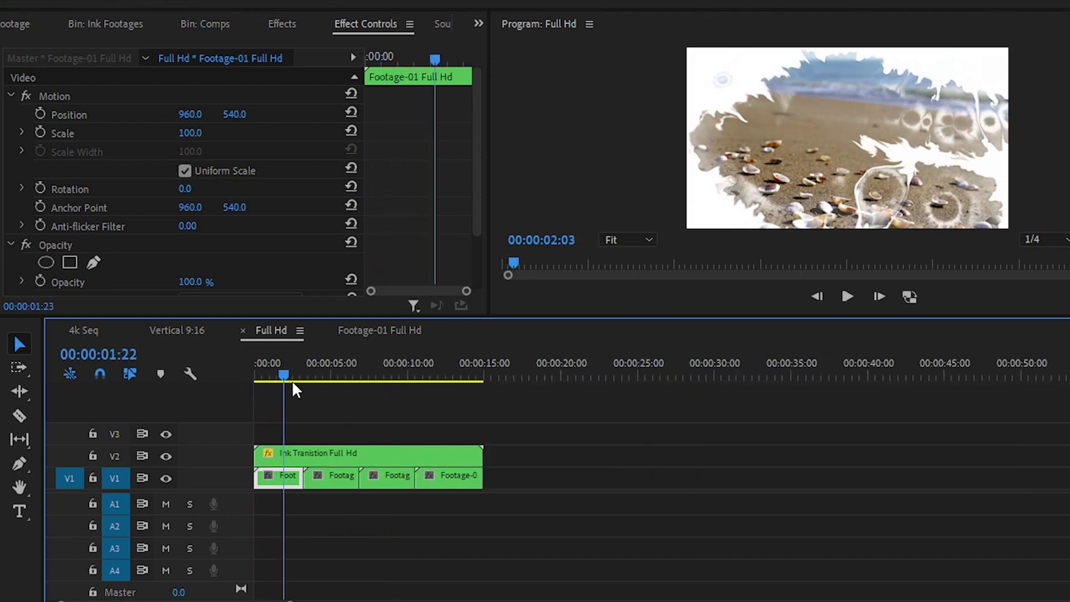
# Open the Footage-02 nest to inspect its beach clip, then return to the Full Hd sequence
pyautogui.click(338, 482)
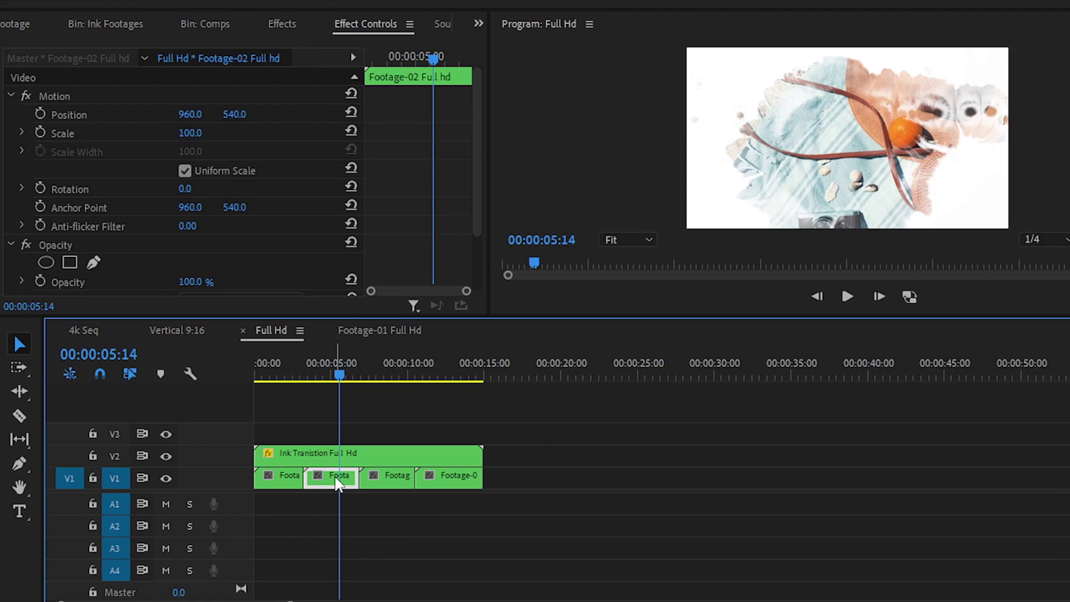
pyautogui.doubleClick(339, 483)
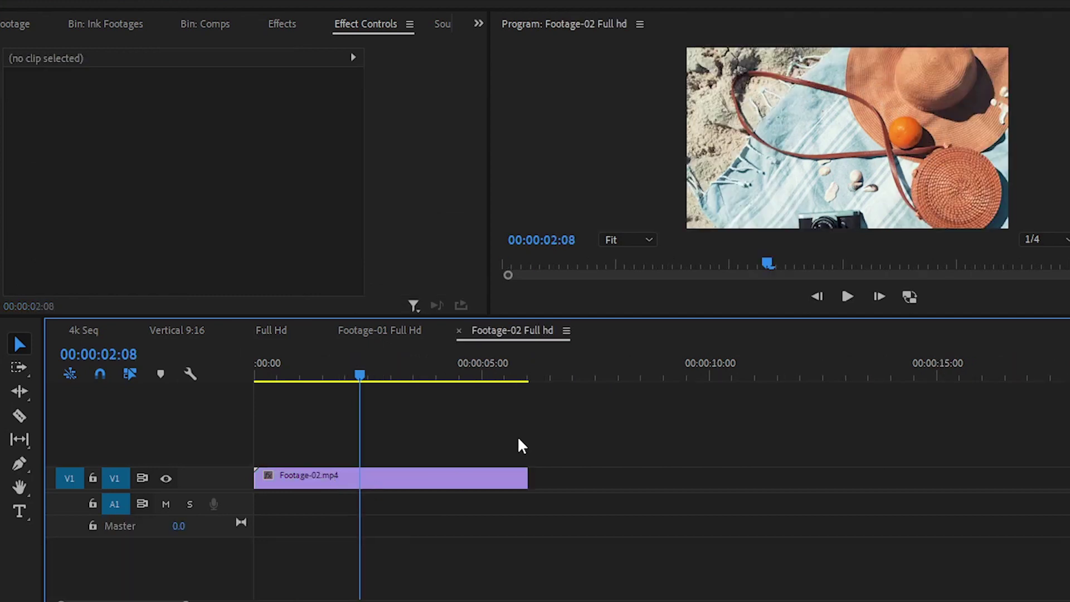
pyautogui.click(422, 484)
pyautogui.moveTo(189, 134); pyautogui.dragTo(245, 155)
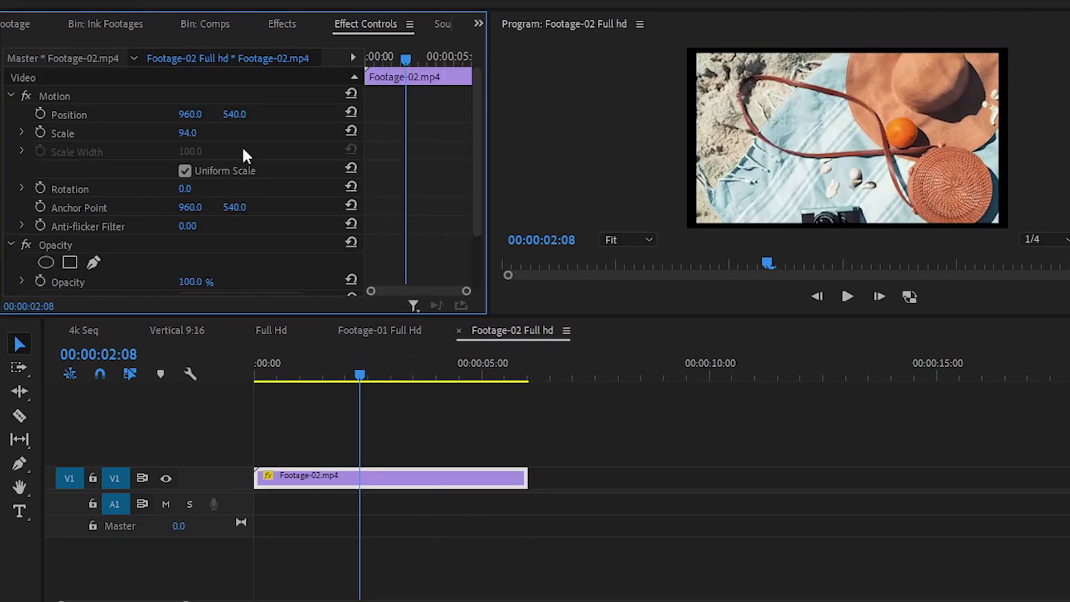
pyautogui.click(389, 334)
pyautogui.click(266, 334)
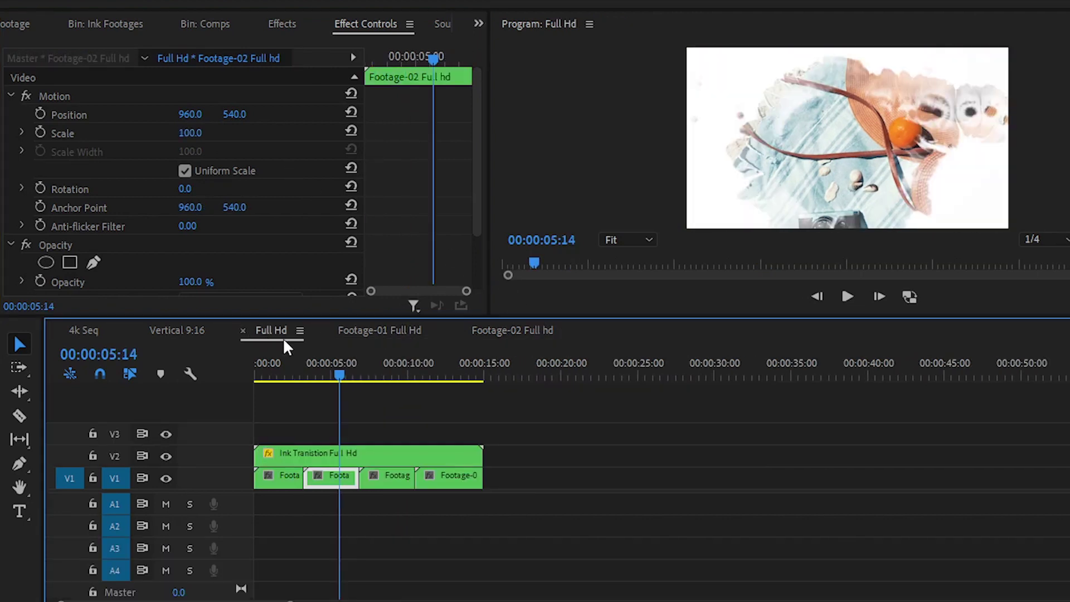
# Close the extra nest tabs, open the vertical Footage-01 nest, and delete its placeholder clip
pyautogui.click(217, 334)
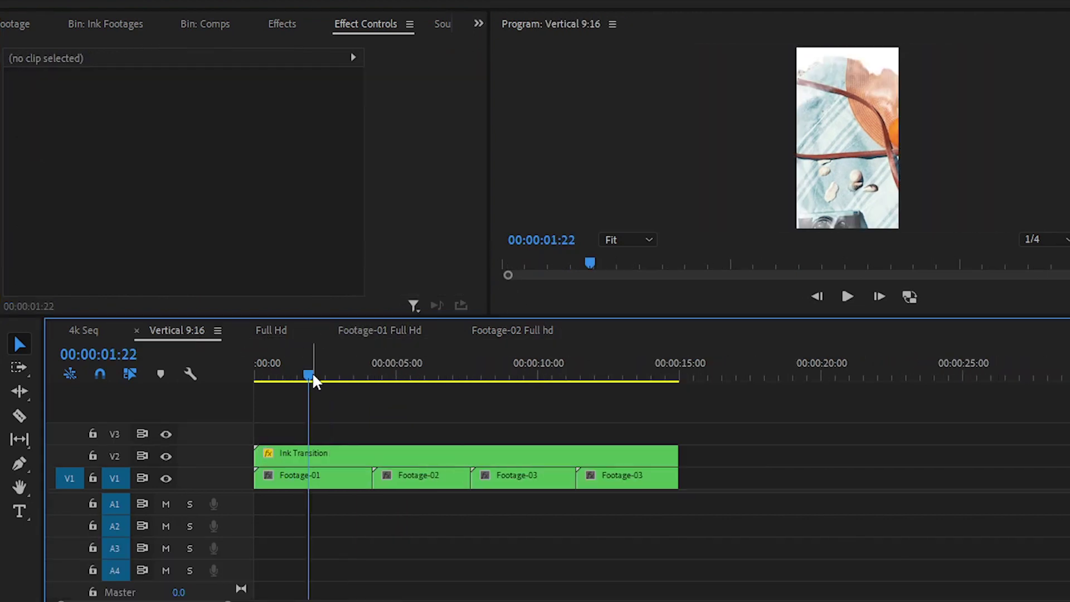
pyautogui.click(372, 334)
pyautogui.click(324, 331)
pyautogui.click(325, 330)
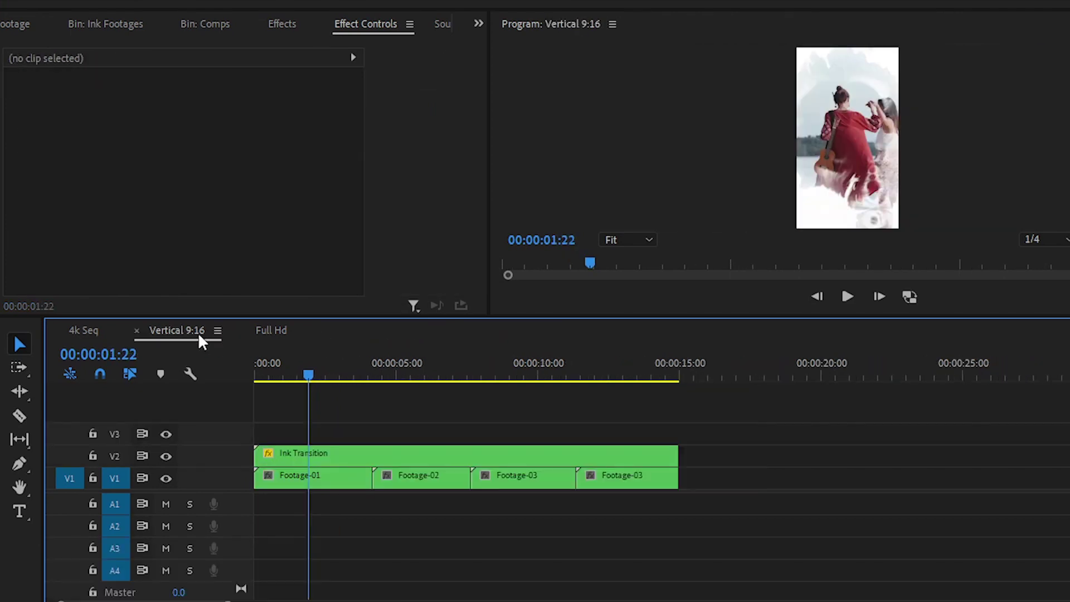
pyautogui.click(305, 483)
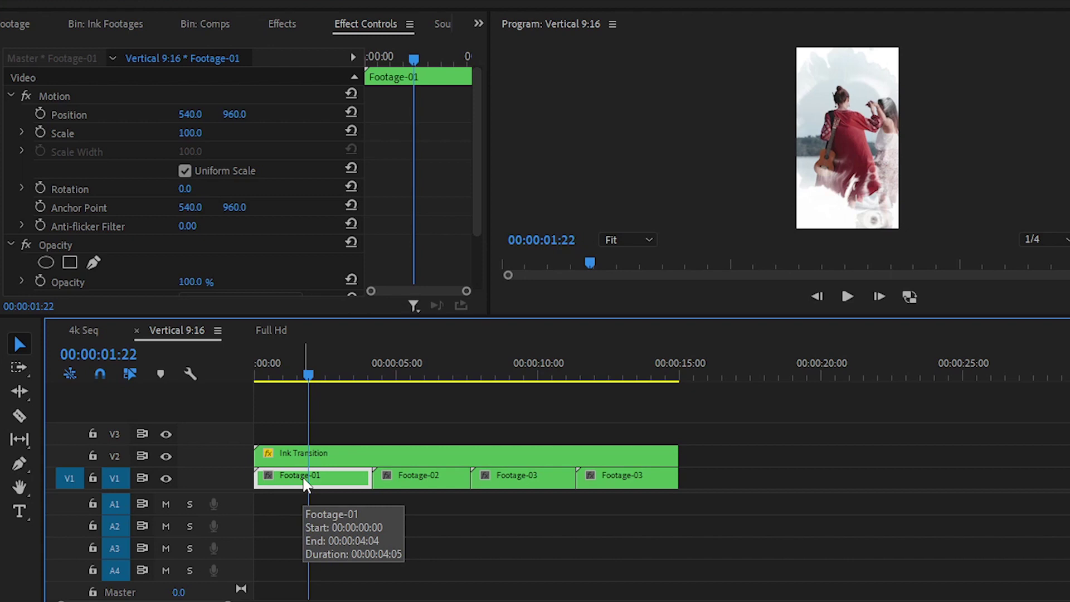
pyautogui.doubleClick(326, 484)
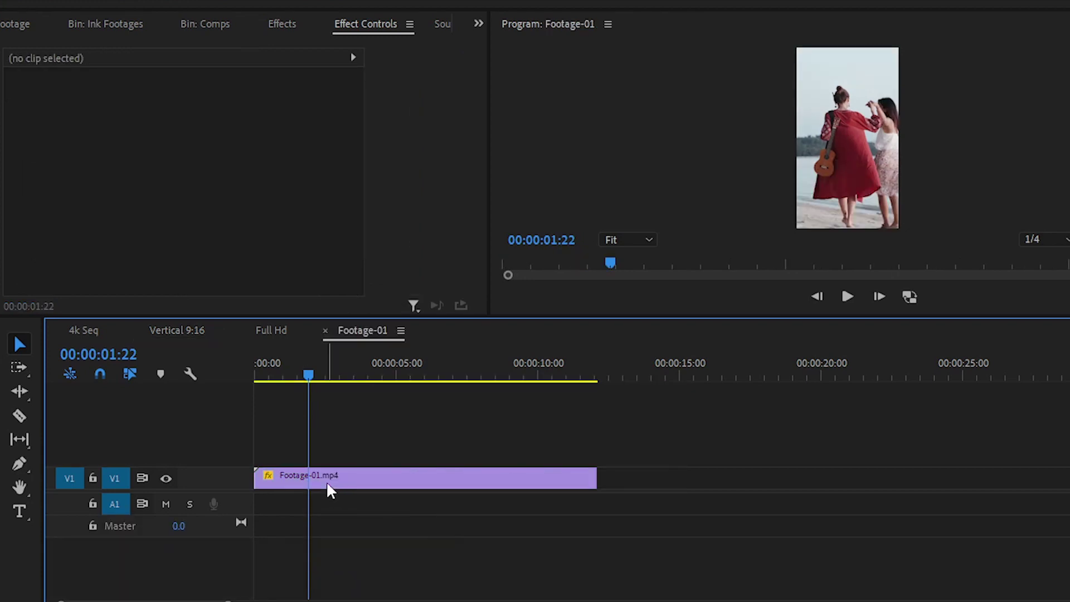
pyautogui.click(330, 491)
pyautogui.press('Delete')
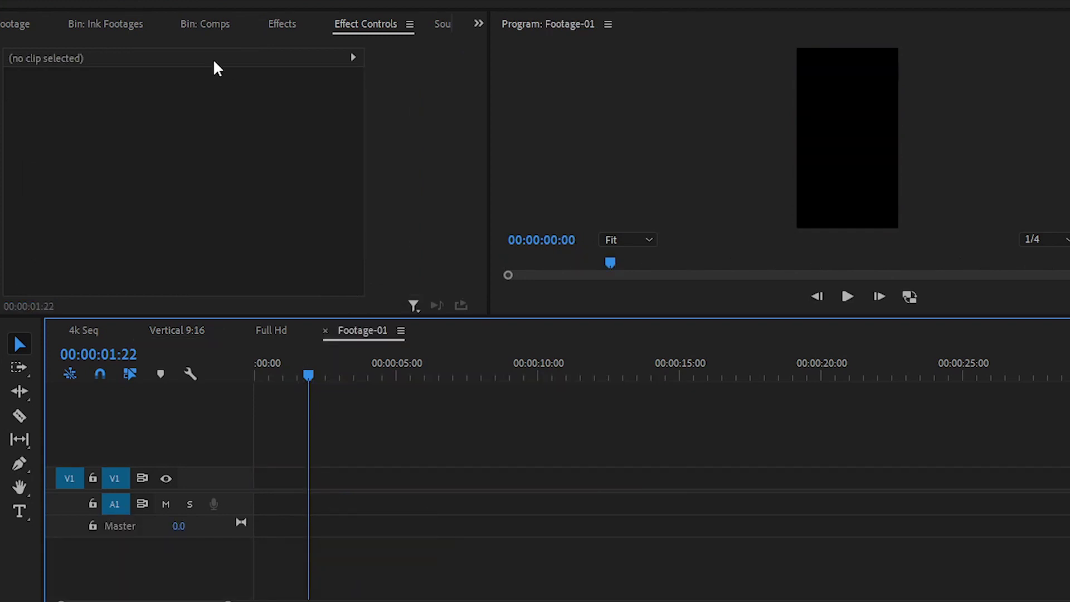
# Drop the surfer clip Footage-04.mp4 from Raw Footage onto V1, then play the Vertical 9:16 sequence
pyautogui.click(116, 34)
pyautogui.click(31, 33)
pyautogui.scroll(1, 337, 223)
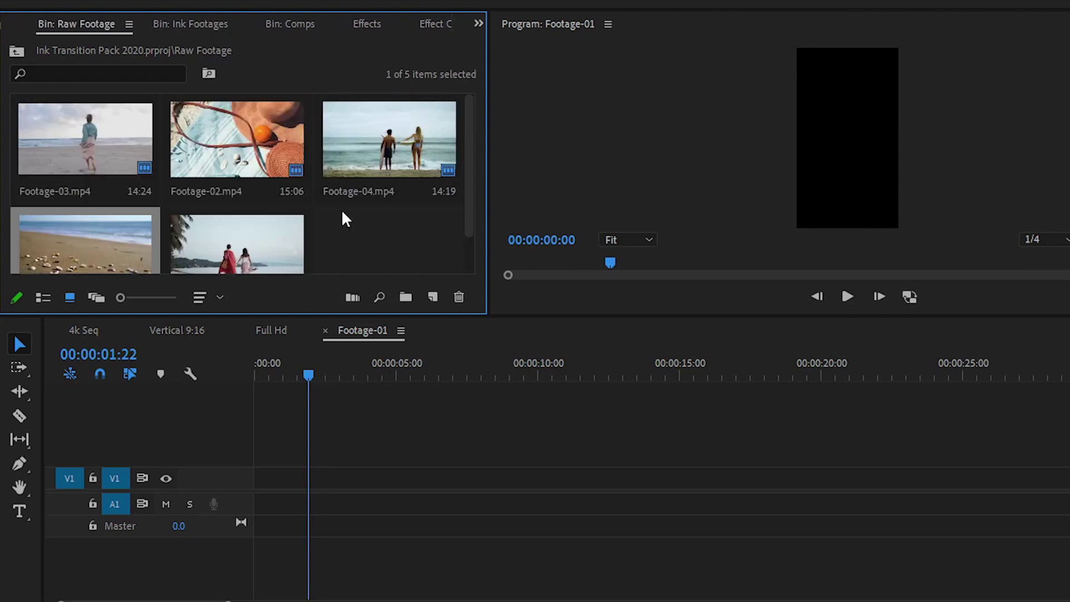
pyautogui.moveTo(387, 159); pyautogui.dragTo(257, 477)
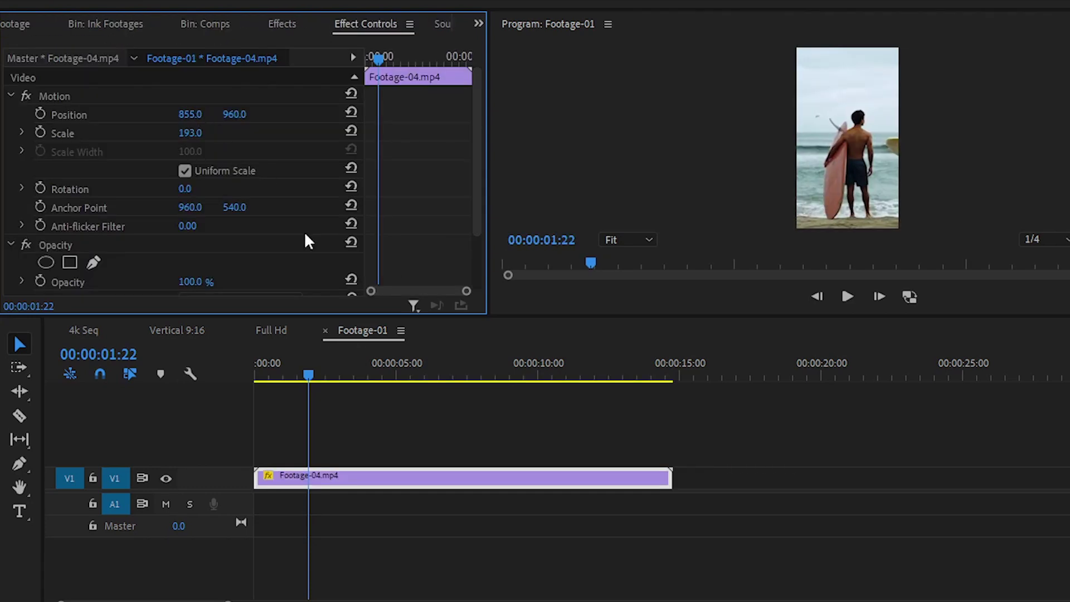
pyautogui.click(179, 331)
pyautogui.click(297, 375)
pyautogui.press('space')
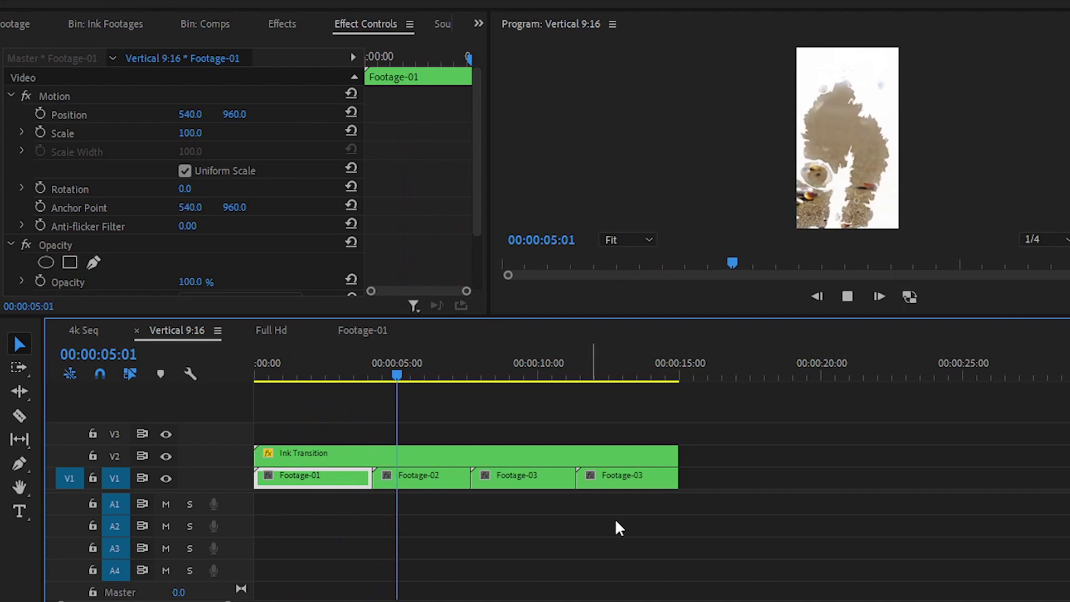
# Play the Full Hd sequence's beach footage through its ink splashes, then rewind and replay it
pyautogui.click(273, 330)
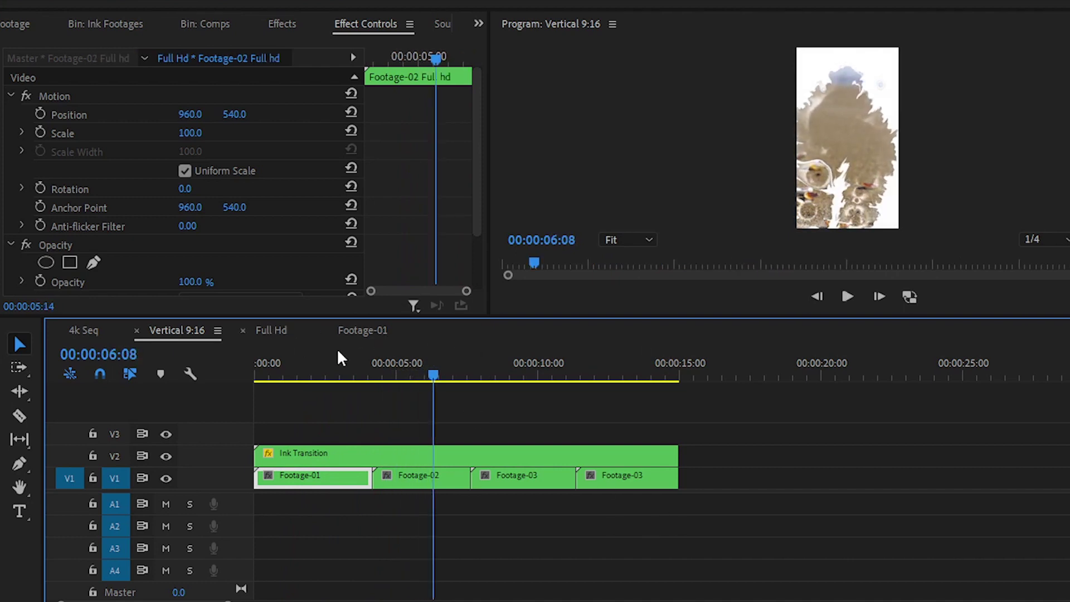
pyautogui.click(348, 519)
pyautogui.click(332, 480)
pyautogui.press('space')
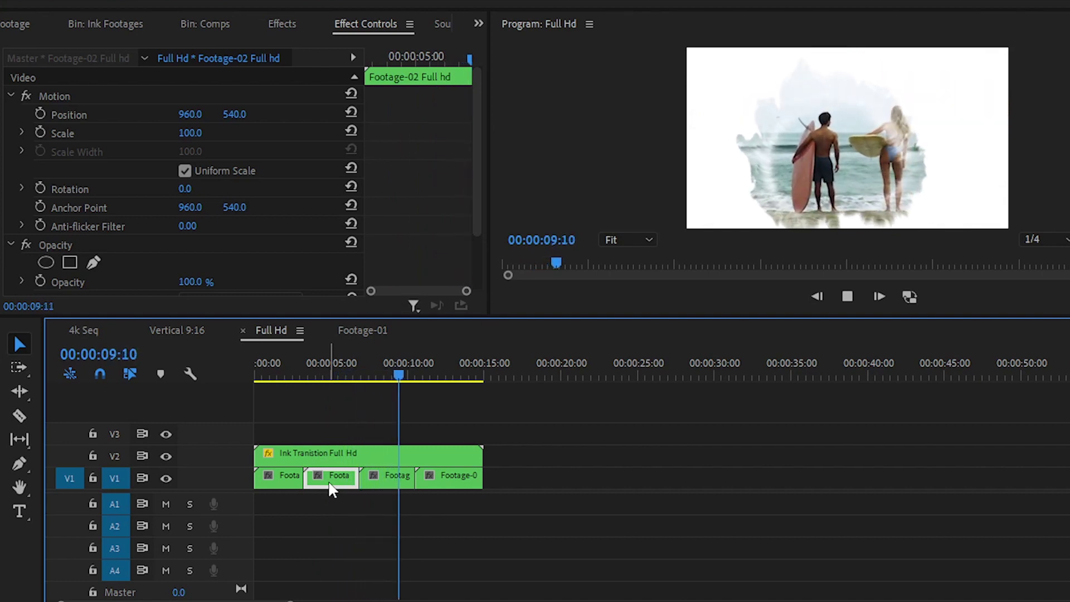
pyautogui.press('space')
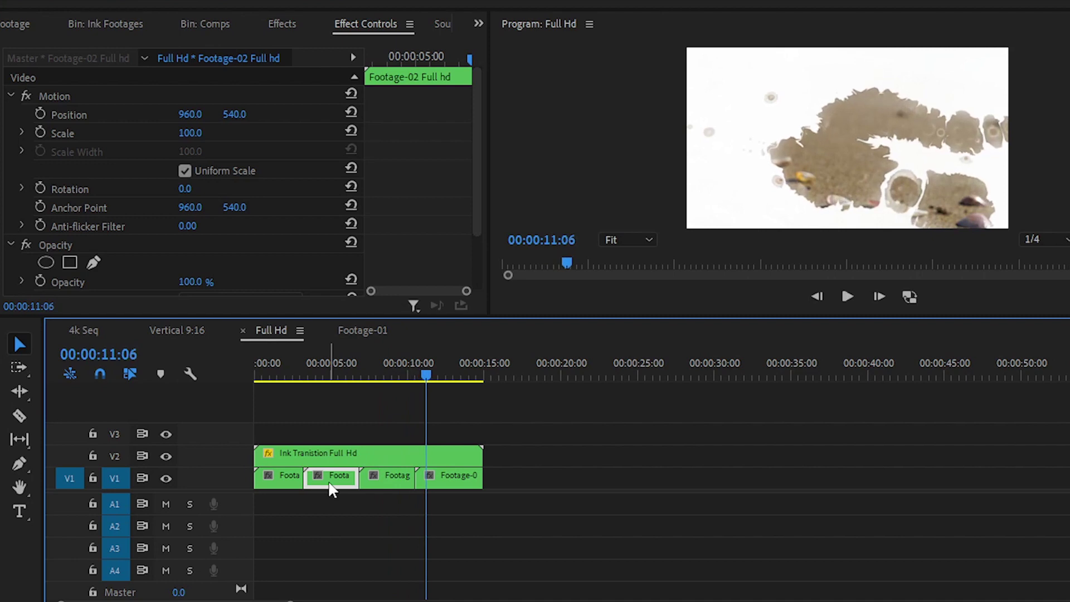
pyautogui.moveTo(356, 363); pyautogui.dragTo(251, 370)
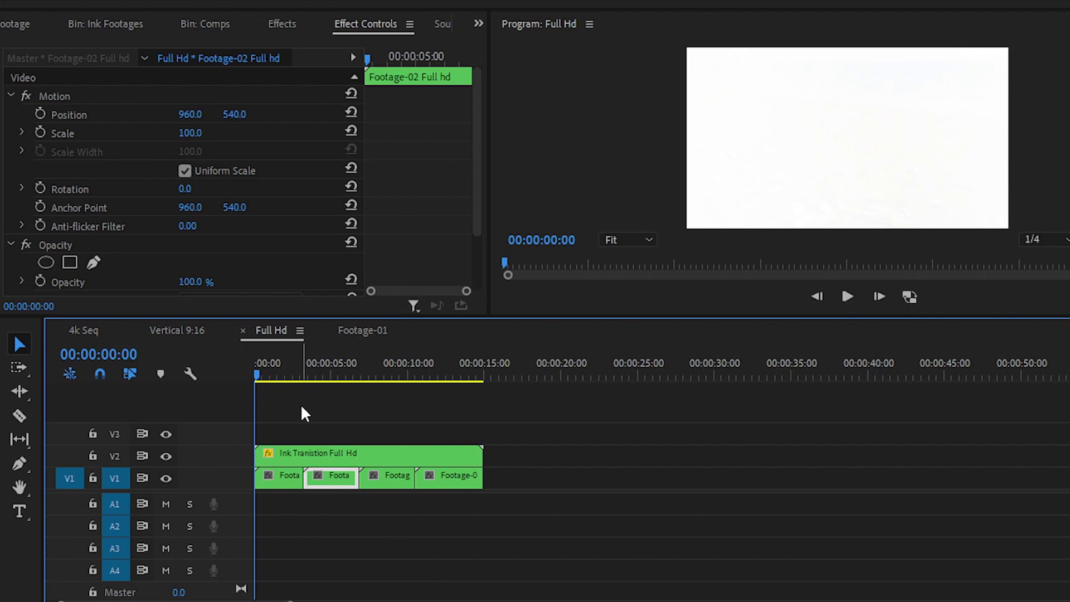
pyautogui.press('space')
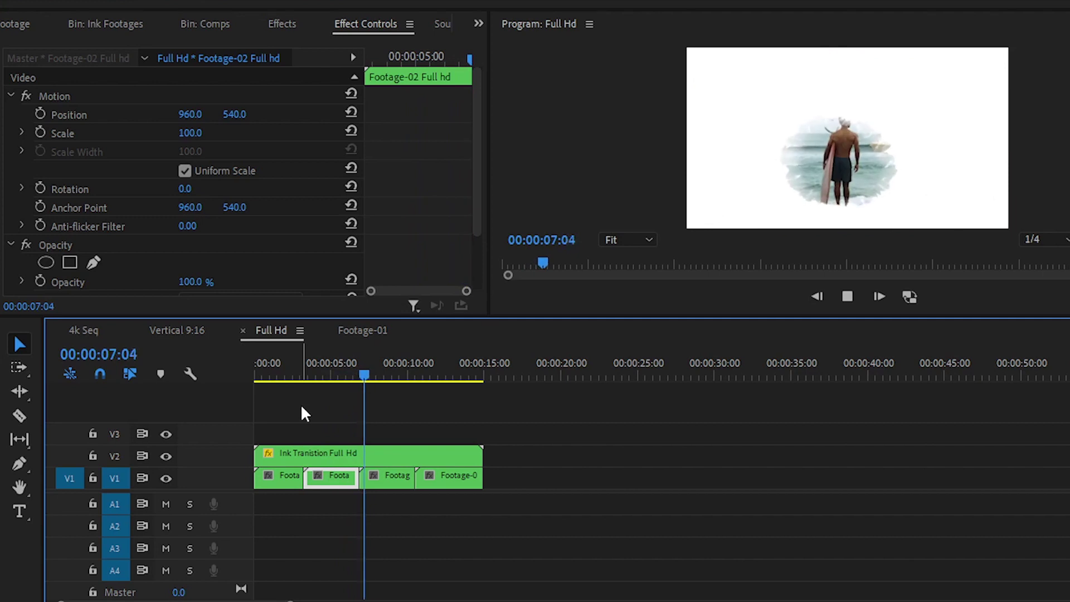
pyautogui.moveTo(361, 373); pyautogui.dragTo(333, 442)
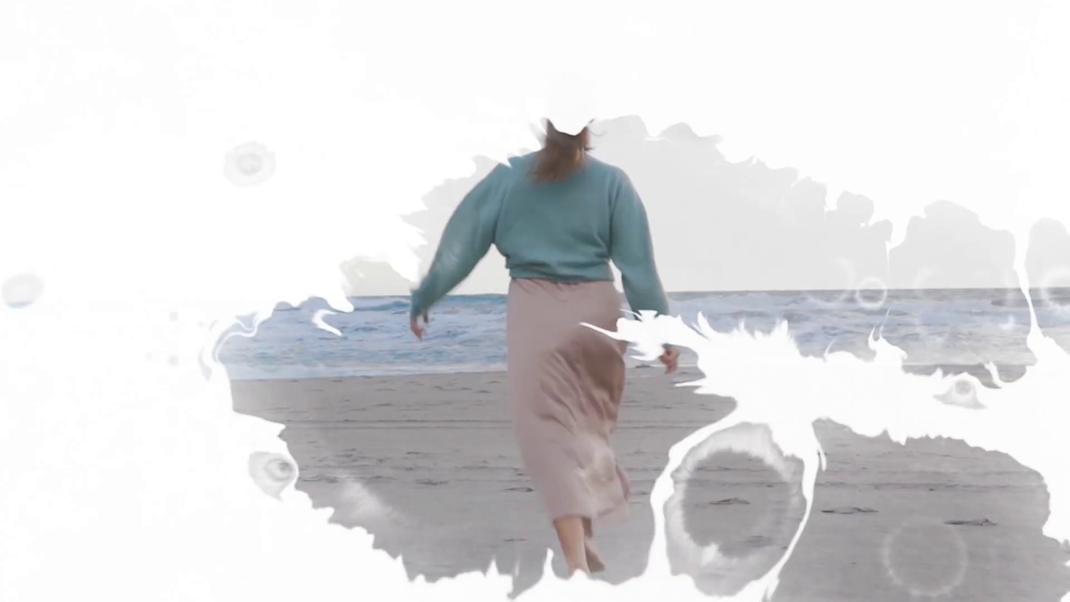